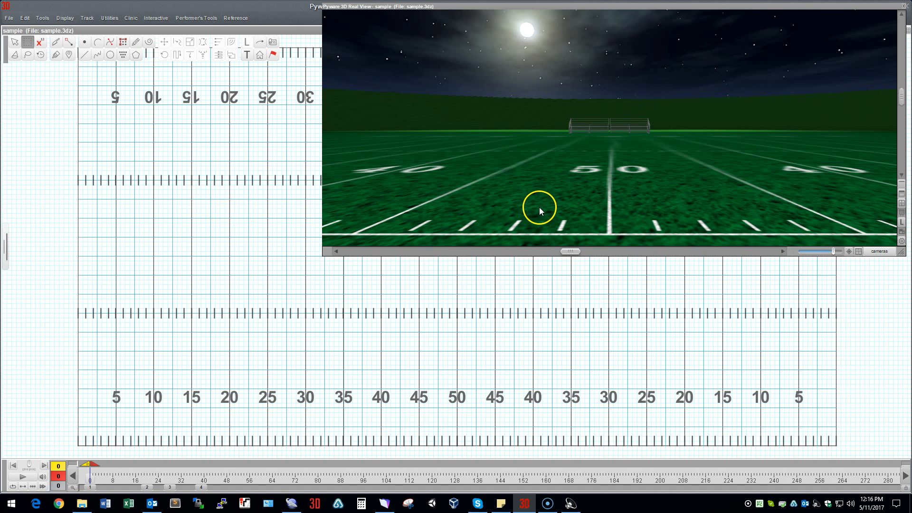
Step: Place a single performer on the 50-yard line near the front sideline with the Point tool and accept it
click(84, 41)
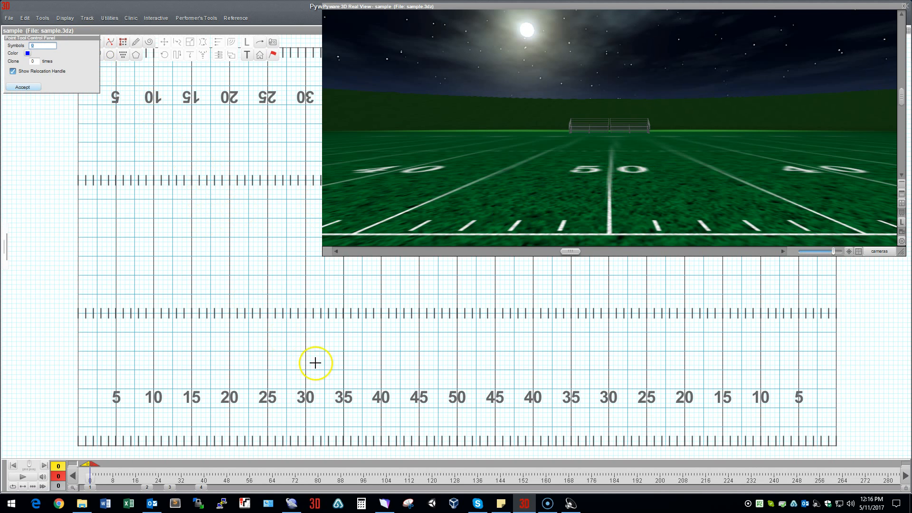
click(457, 427)
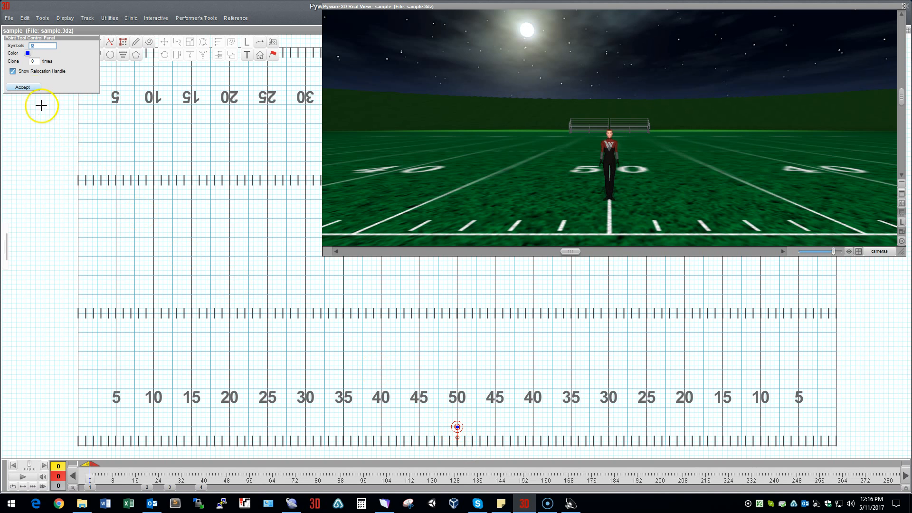
click(22, 87)
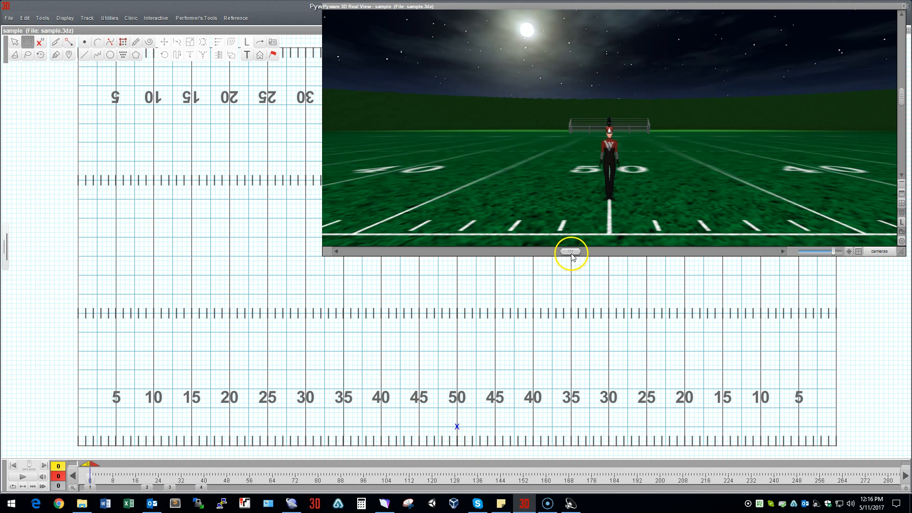
Step: Place a second performer beside the first, halfway between the 50 and 45 yard lines
drag(570, 251, 573, 257)
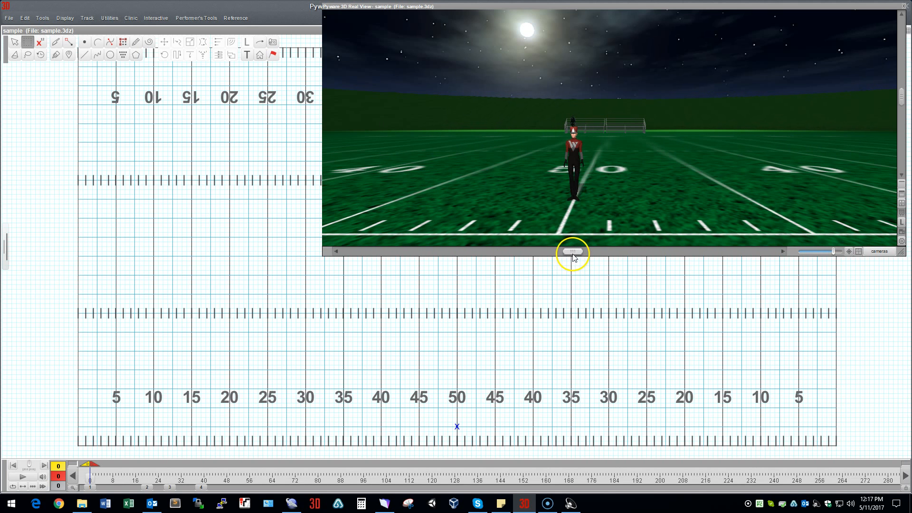
drag(901, 98, 905, 100)
mouse_move(623, 122)
mouse_down()
mouse_move(611, 131)
mouse_move(607, 120)
mouse_move(609, 127)
mouse_up()
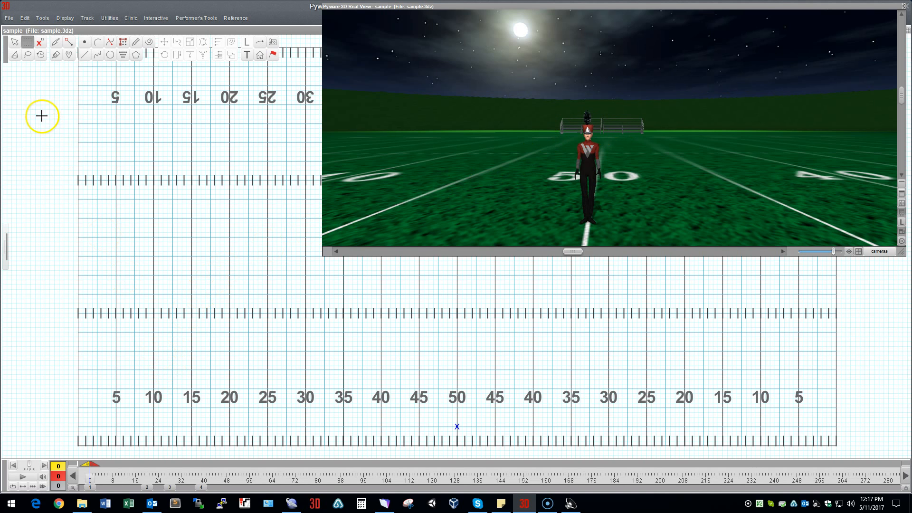
click(82, 43)
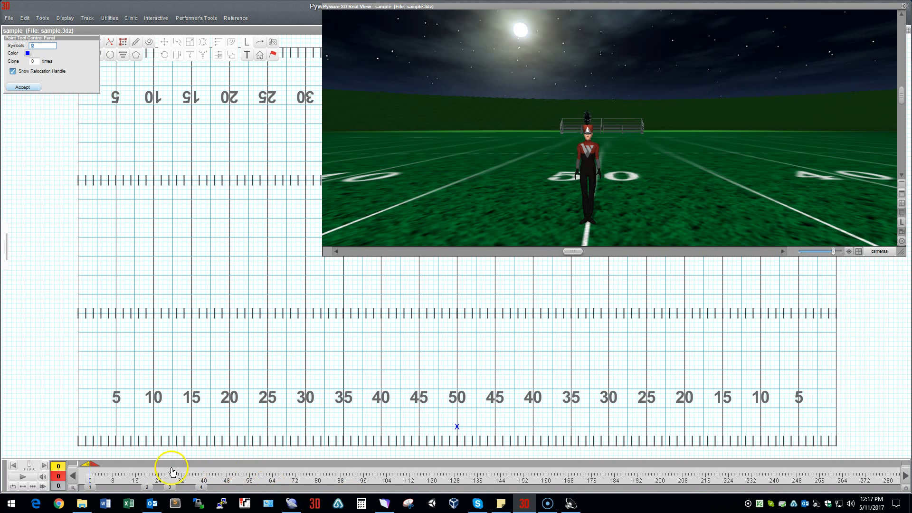
click(476, 427)
click(21, 87)
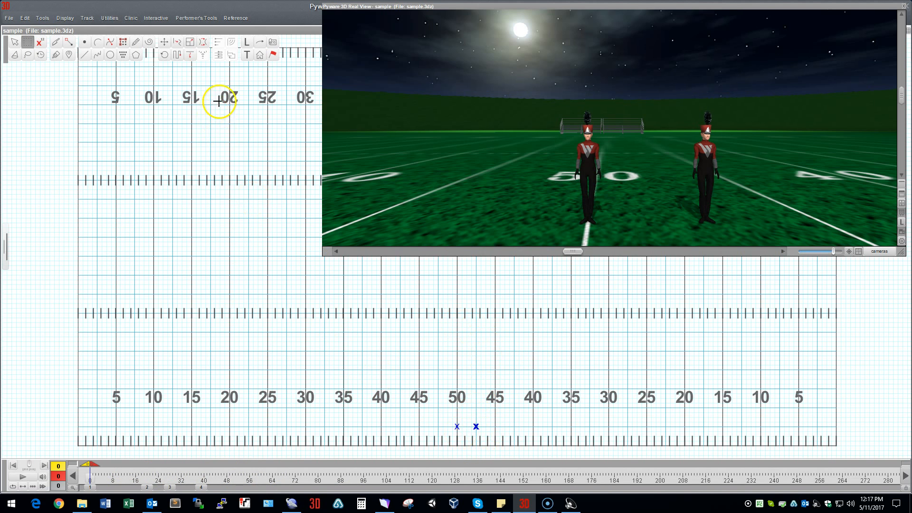
Step: Open the visual settings for the second performer and choose a Box shape prop
click(272, 55)
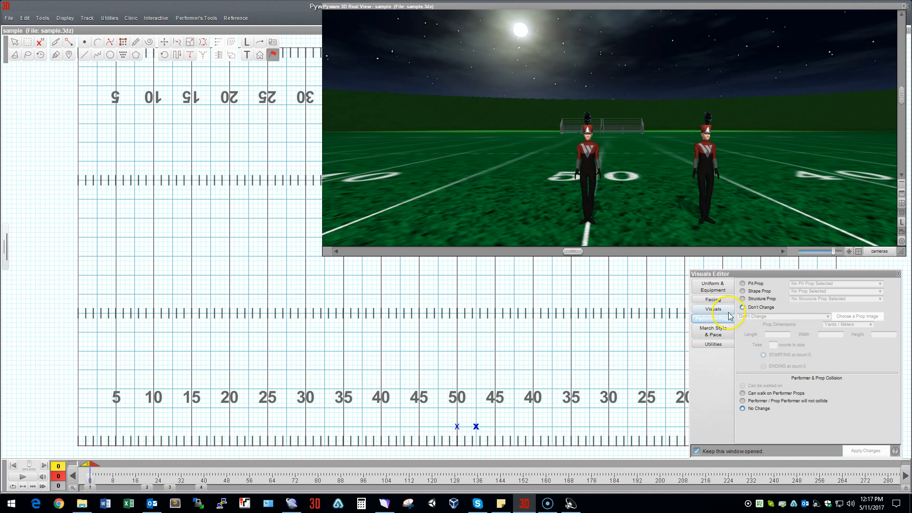
click(759, 291)
click(802, 291)
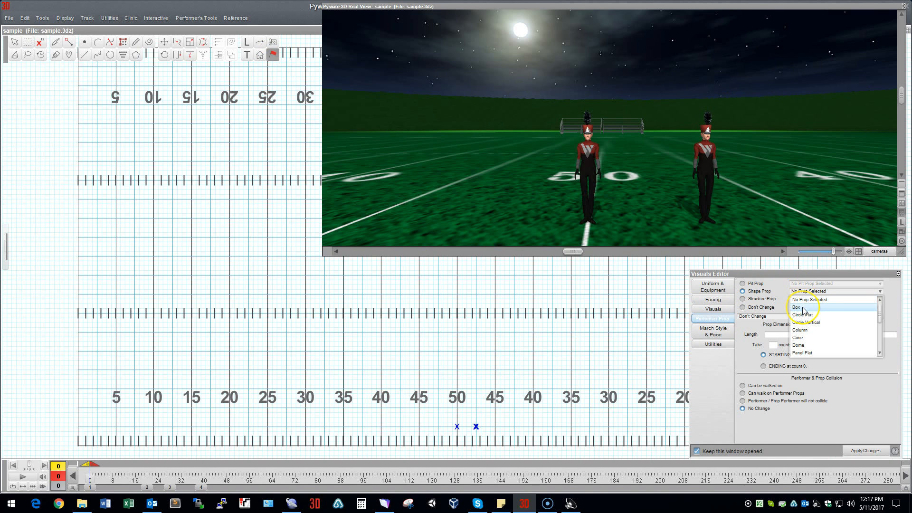
click(803, 307)
Step: Switch the prop dimensions to feet and set the box to length 4, width 4 and height 1
click(836, 325)
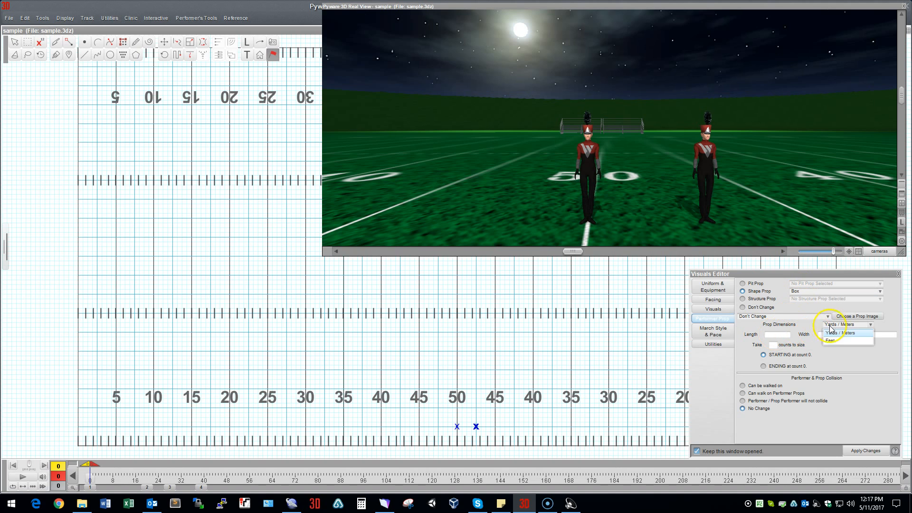
click(835, 338)
click(776, 334)
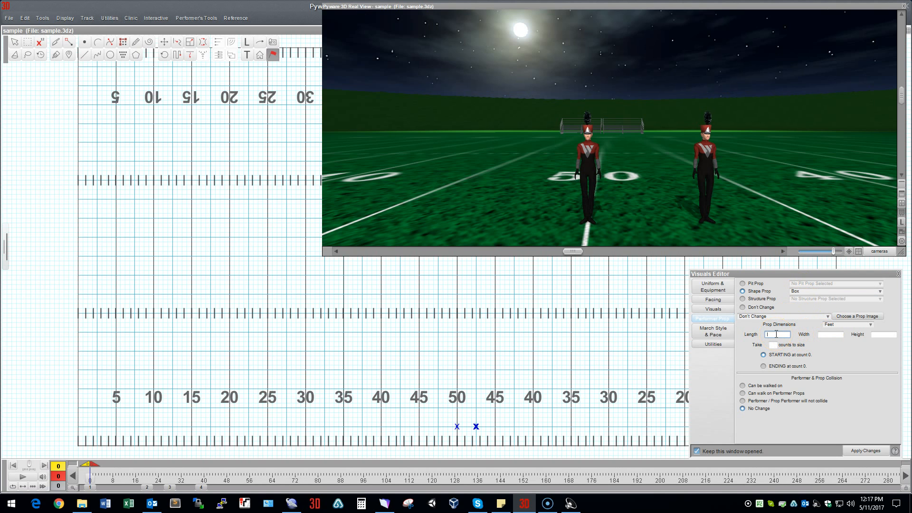
text(4)
click(826, 335)
text(4)
click(880, 334)
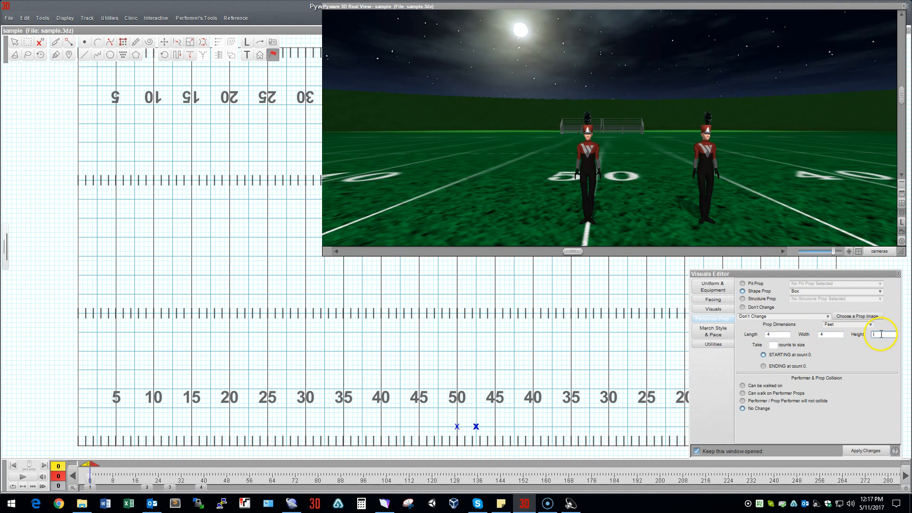
Step: Give the box prop the Cyan.jpg image and apply the prop changes to the performer
click(822, 316)
click(768, 334)
click(860, 451)
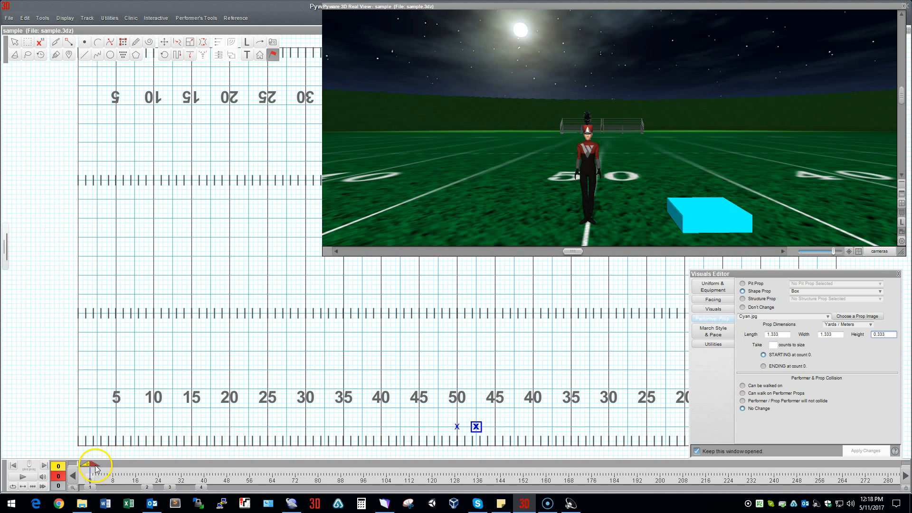
Step: Move the end count to 8 and set the box prop to Can be walked on
drag(95, 469, 111, 470)
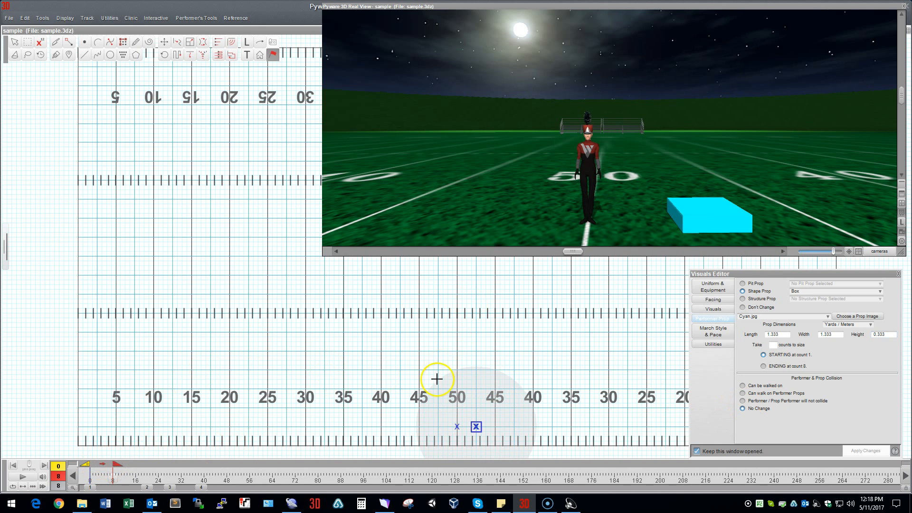
click(485, 398)
drag(468, 416, 483, 434)
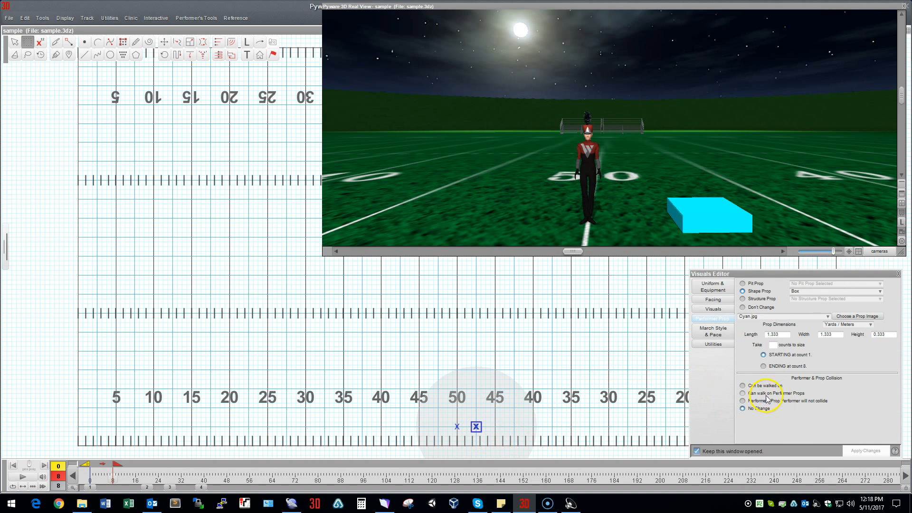
click(743, 385)
click(867, 450)
Step: Set the performer on the 50-yard line to Can walk on Performer Props and apply the change
drag(450, 417, 464, 435)
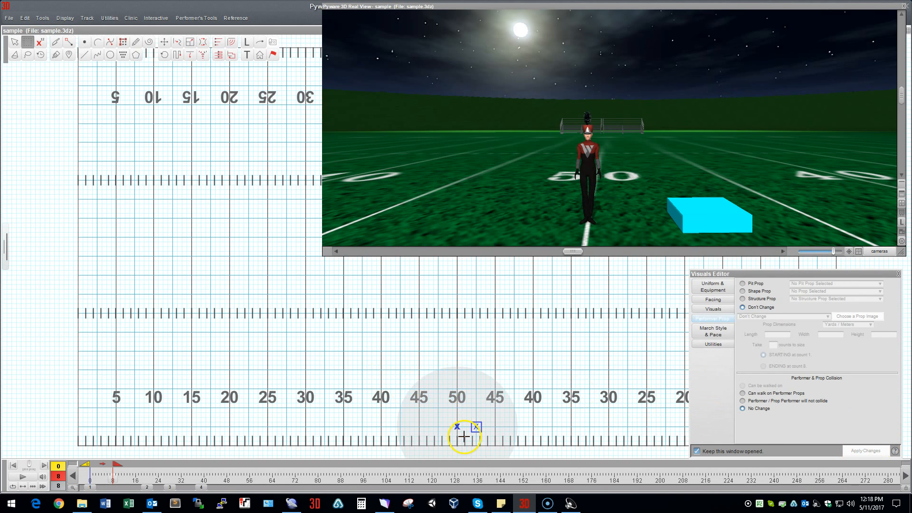
click(769, 393)
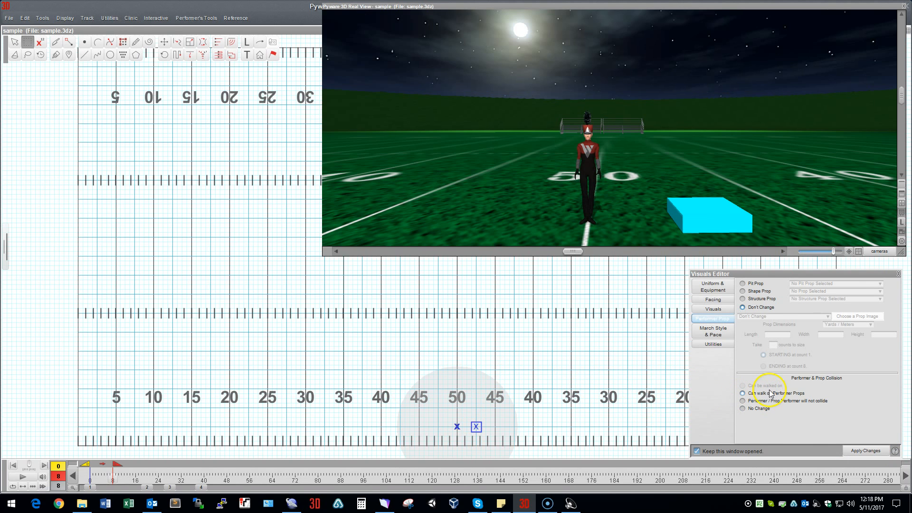
click(861, 452)
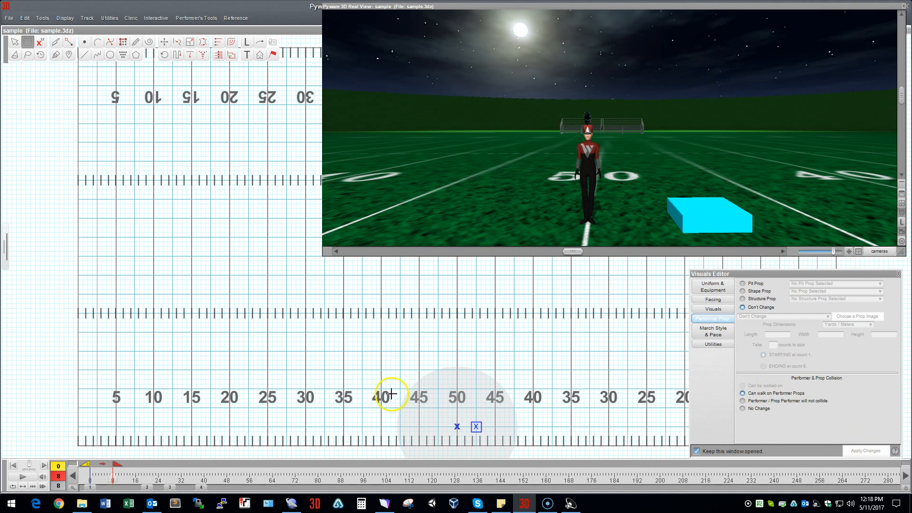
Step: Move the performer 5 yards from the 50 across the box prop to the 45-yard line and accept the move
click(164, 42)
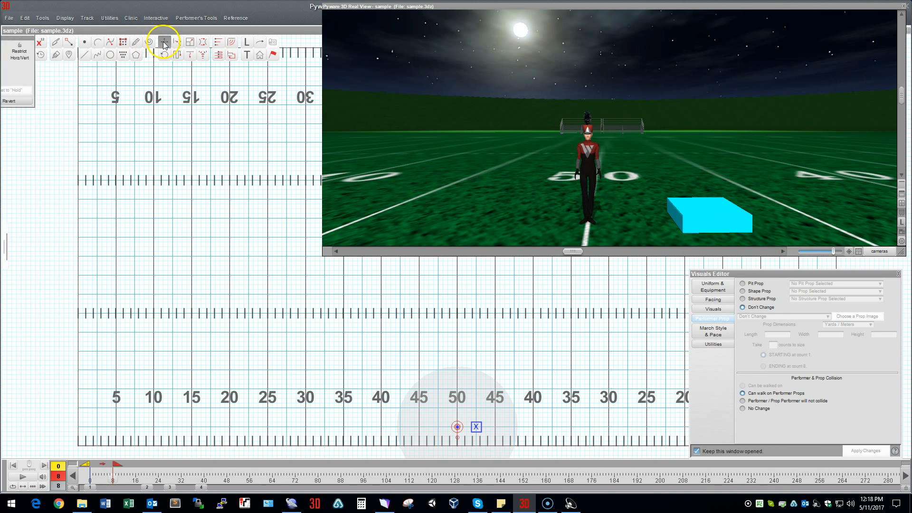
drag(457, 426, 495, 426)
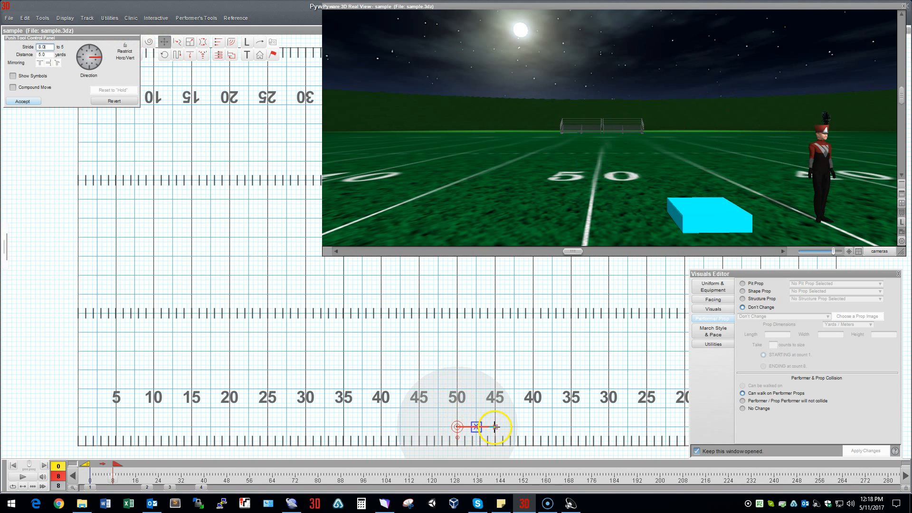
click(19, 101)
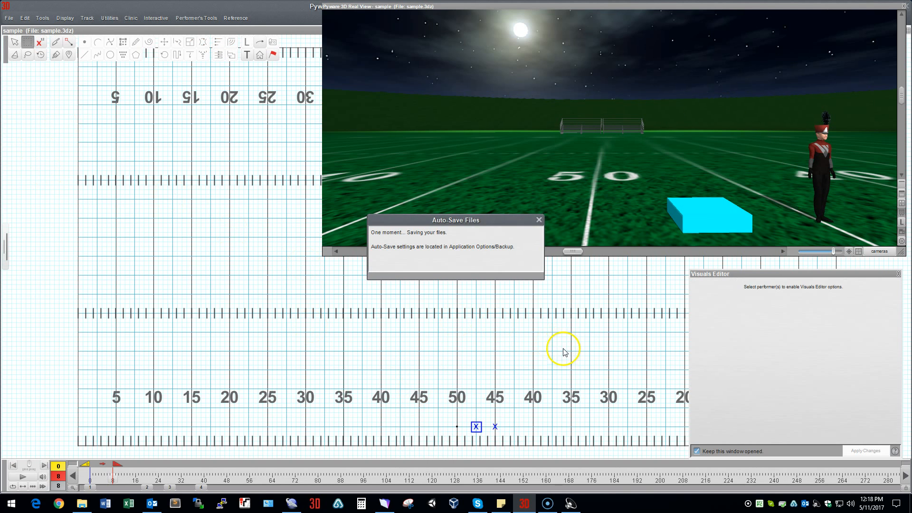
Step: Set the moved performer's upper body facing to Follow the direction of movement, apply it and play the animation
click(495, 426)
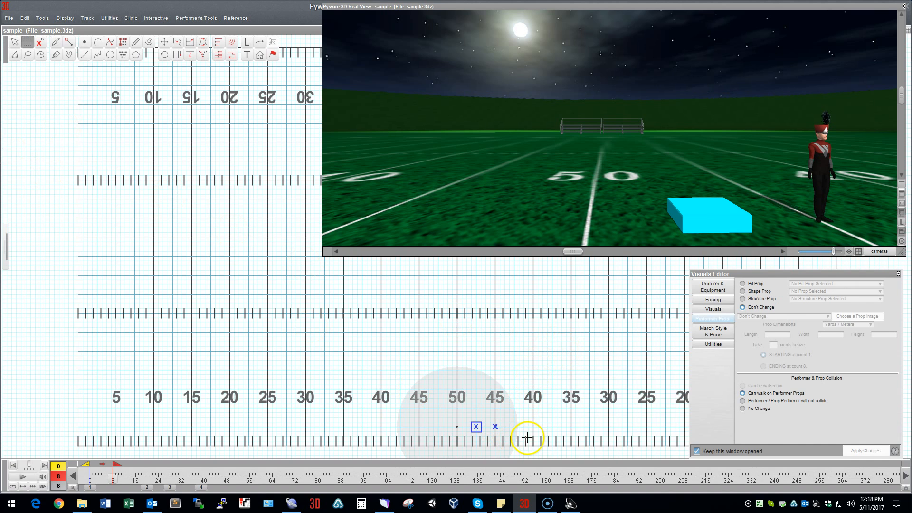
click(722, 300)
click(742, 304)
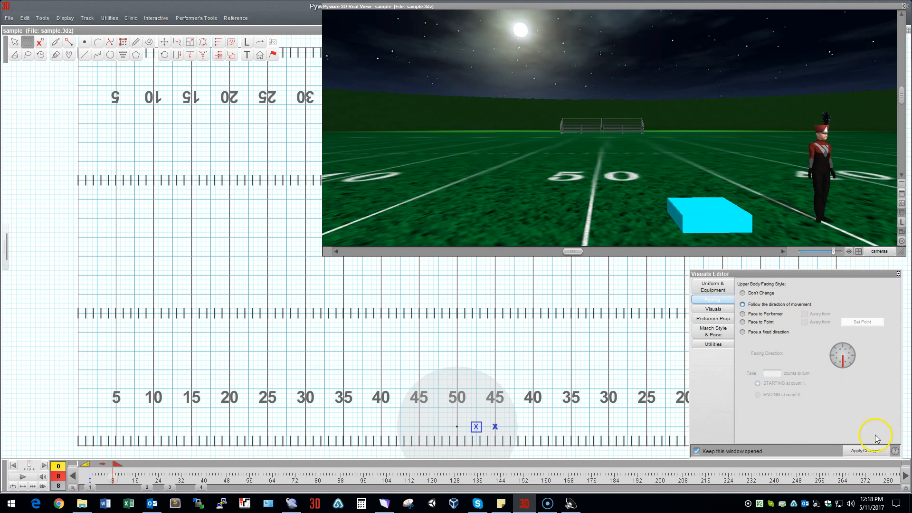
click(869, 449)
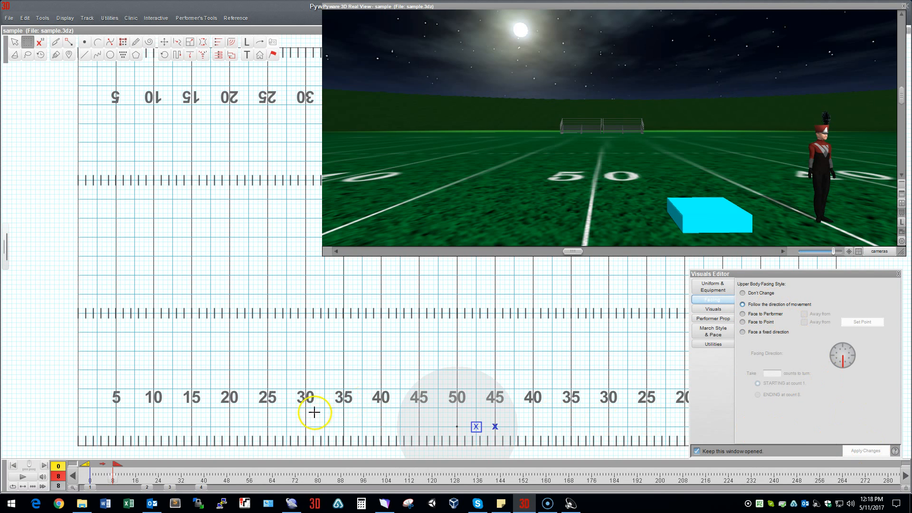
click(29, 476)
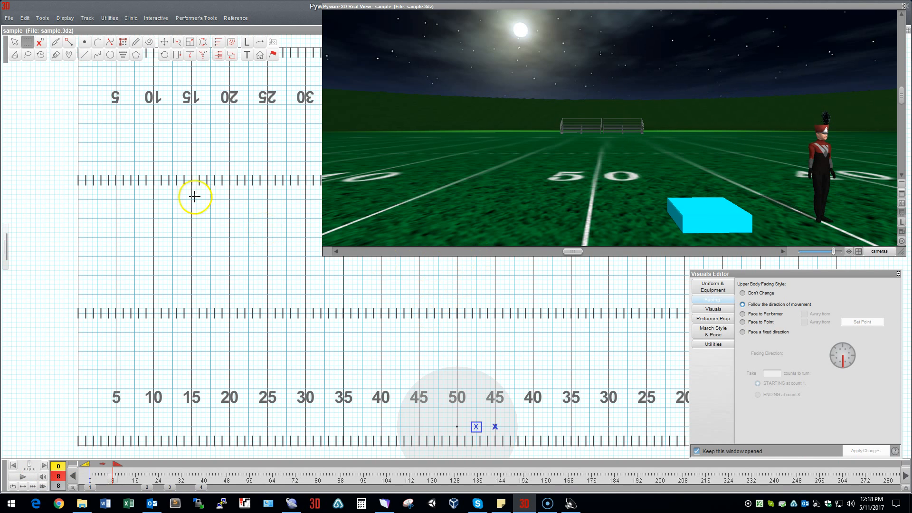
Step: Show all hidden performers and props on the field and close the Visuals Editor
click(65, 18)
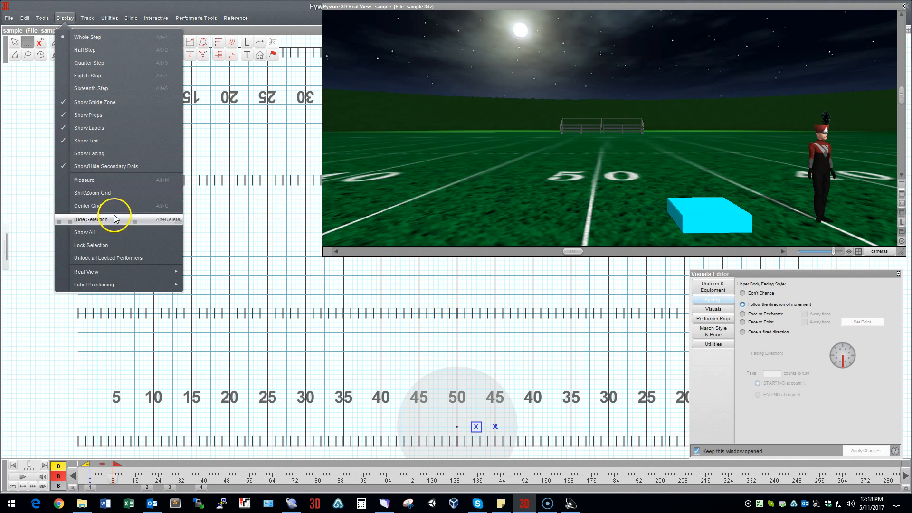
click(95, 231)
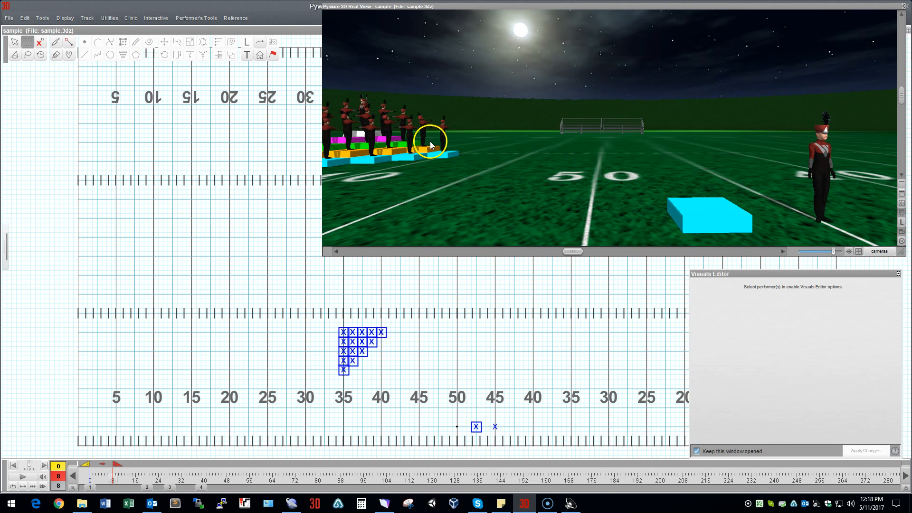
click(898, 274)
Step: Enlarge and reposition the Real View window and frame the stacked colored boxes with their performers
drag(901, 255, 908, 296)
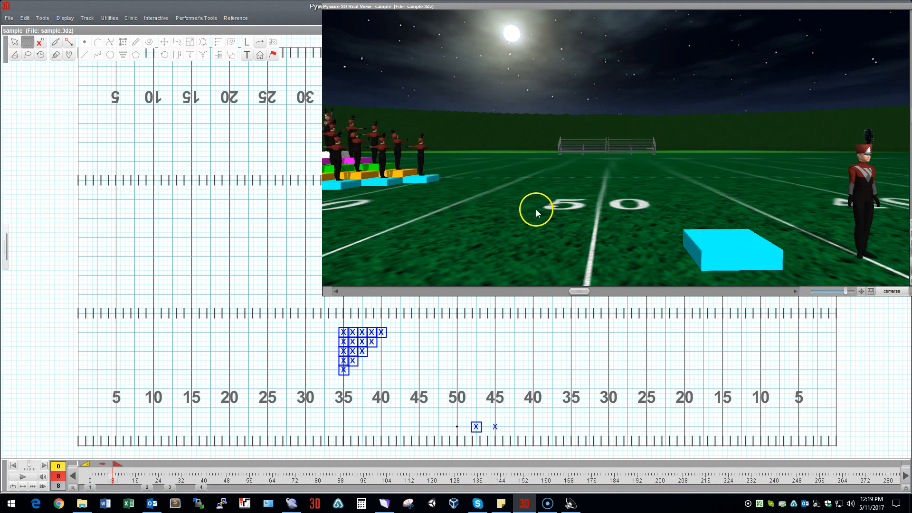
drag(564, 10, 517, 13)
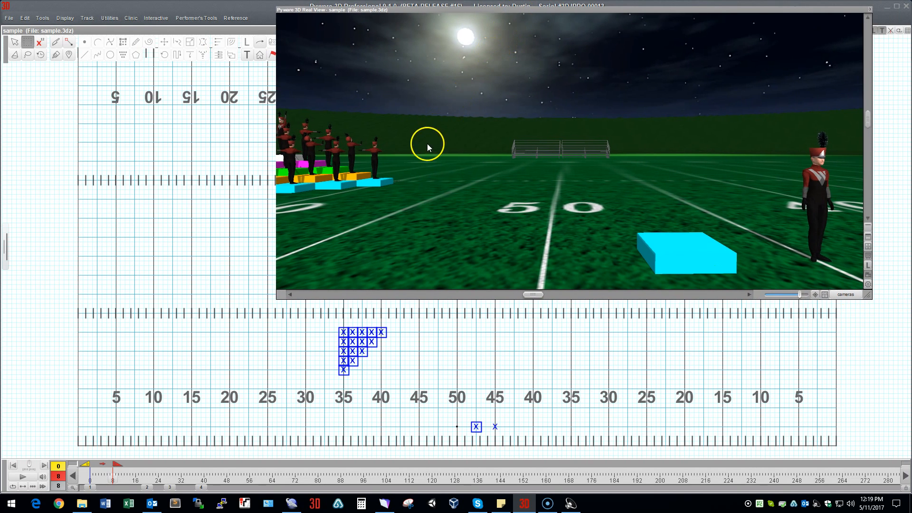
drag(419, 162, 408, 177)
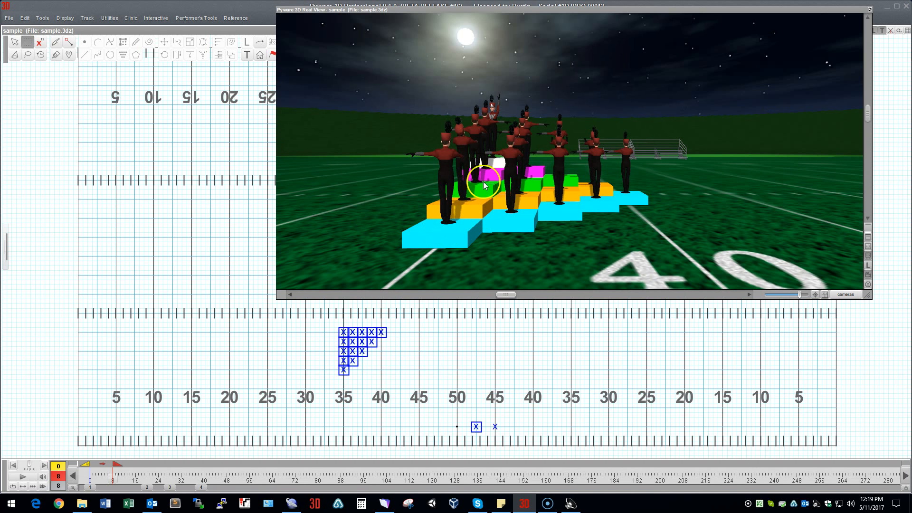
drag(512, 160, 570, 151)
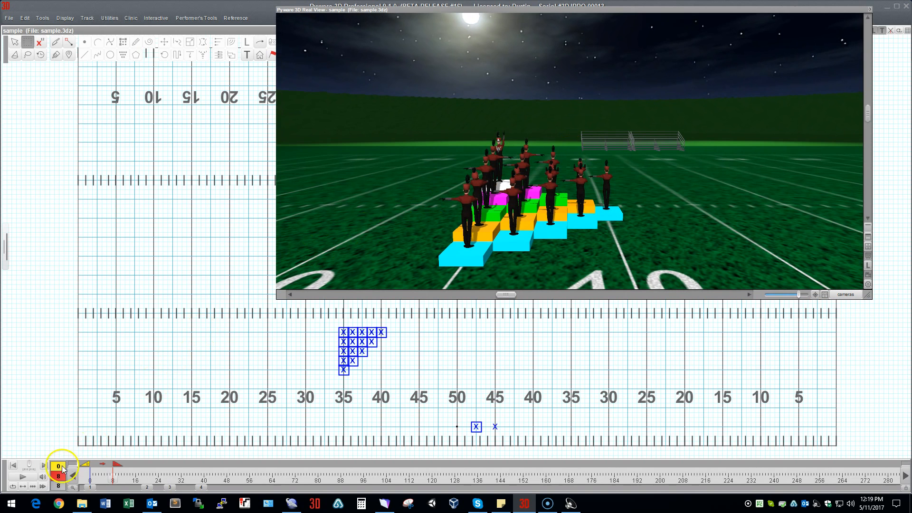
Step: Extend the end count to 43 and play the animation of the performers walking over the stepped boxes
drag(117, 464, 213, 464)
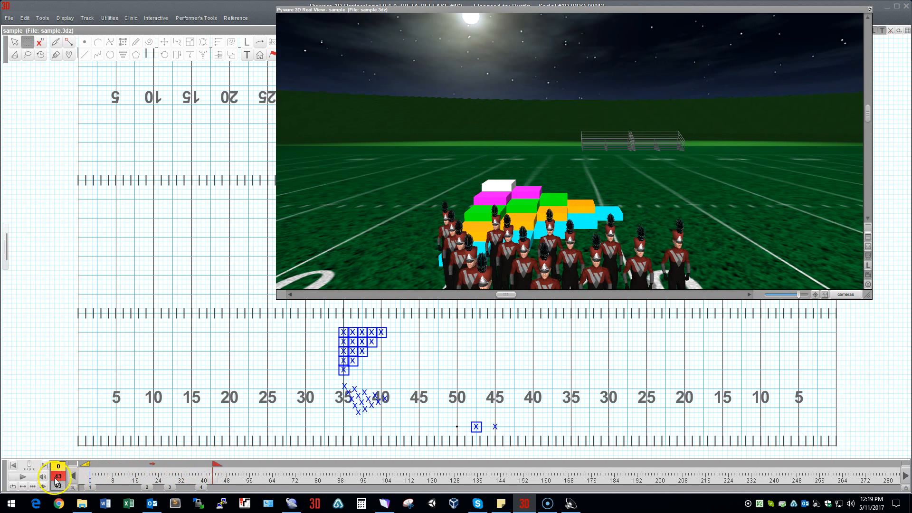
click(29, 476)
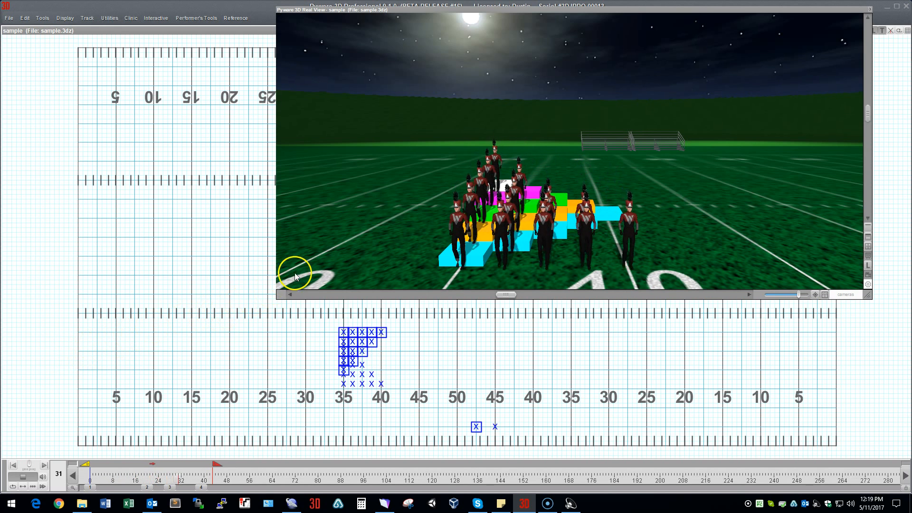
scroll(376, 207, down, 5)
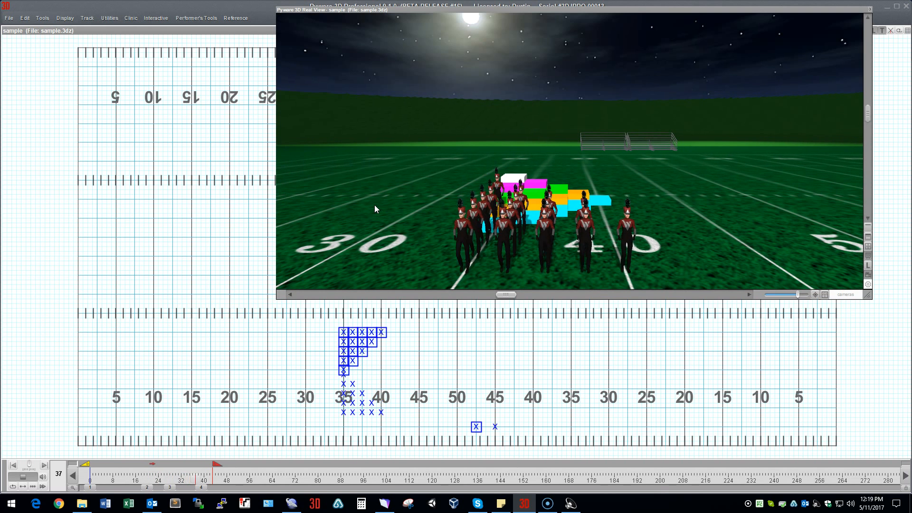